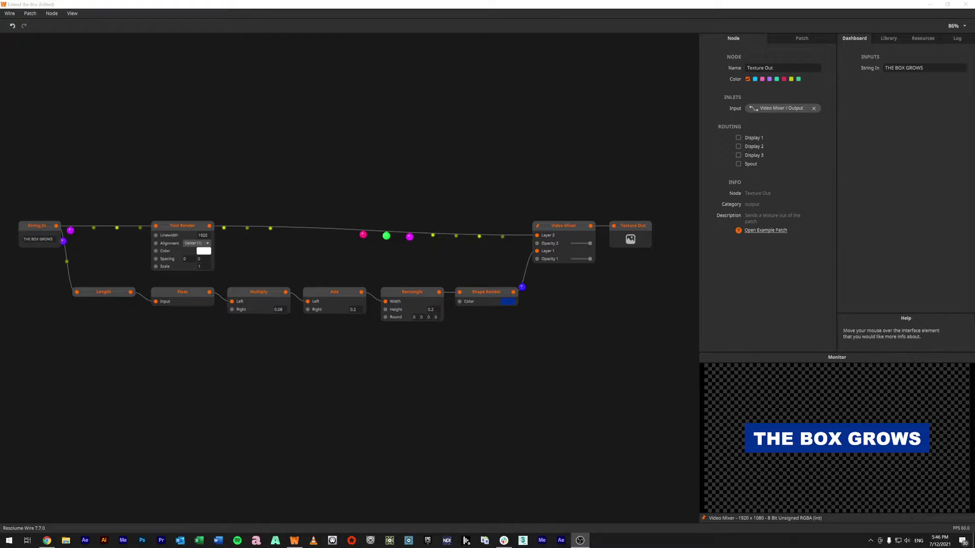
Step: Replace the String In node's text with "Hello World"
drag(53, 239, 23, 240)
key(BackSpace)
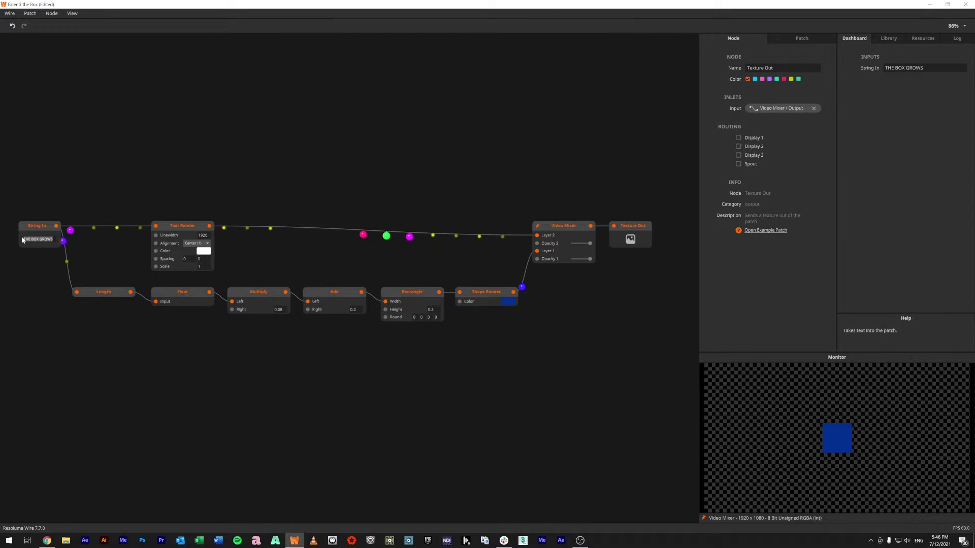
text(Hello World)
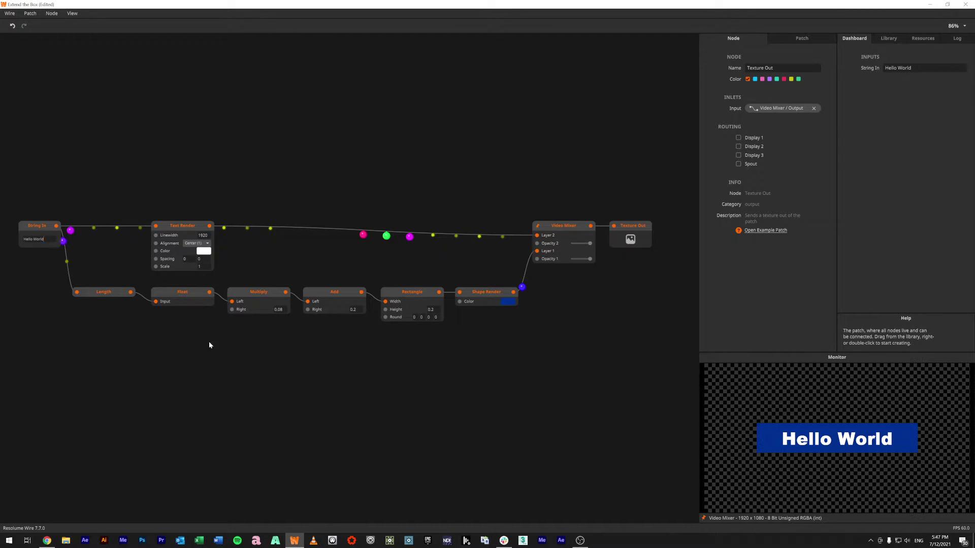
Step: Replace the String In node's text with "MEOWW"
key(ctrl+a)
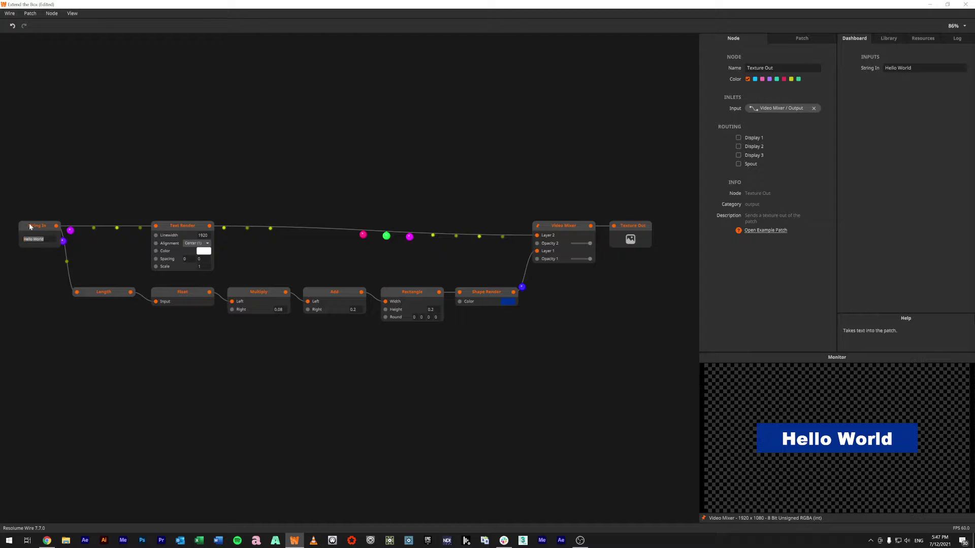
text(MEOWW)
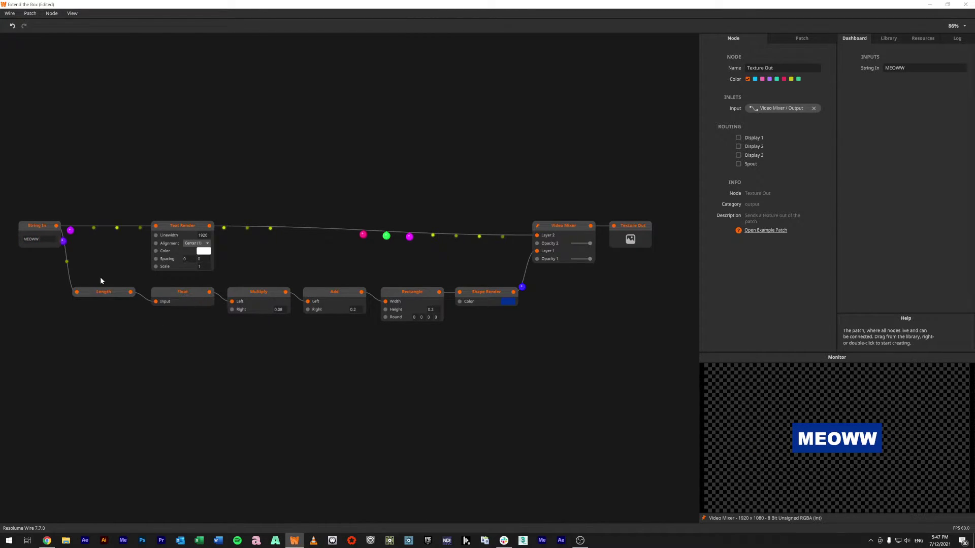
Step: Examine the String In, Text Render, Length, Float and Add nodes and the values flowing between them
click(36, 224)
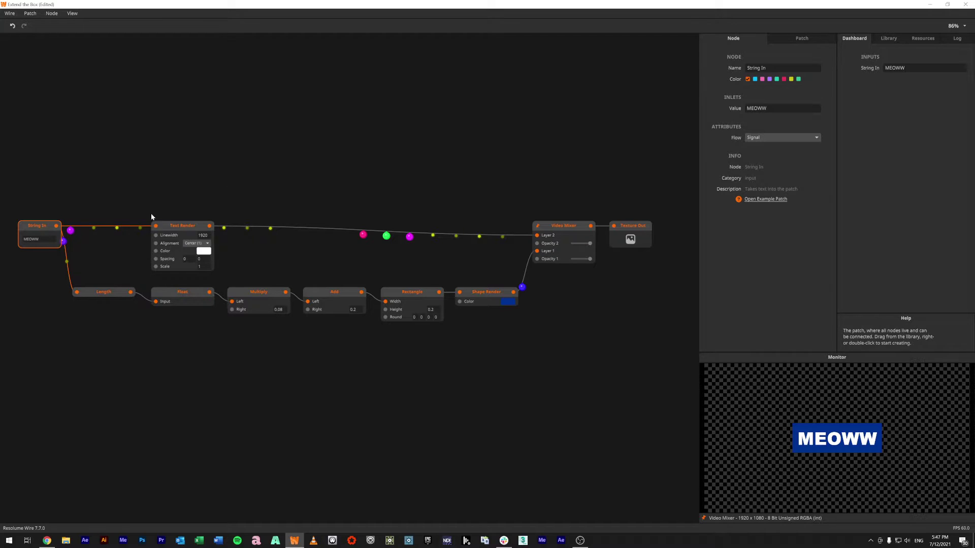
click(168, 226)
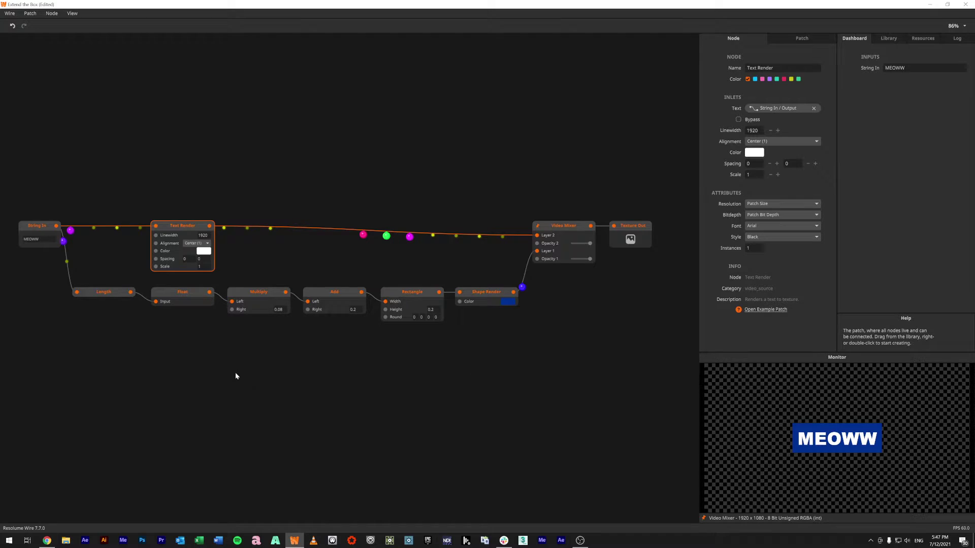
click(112, 298)
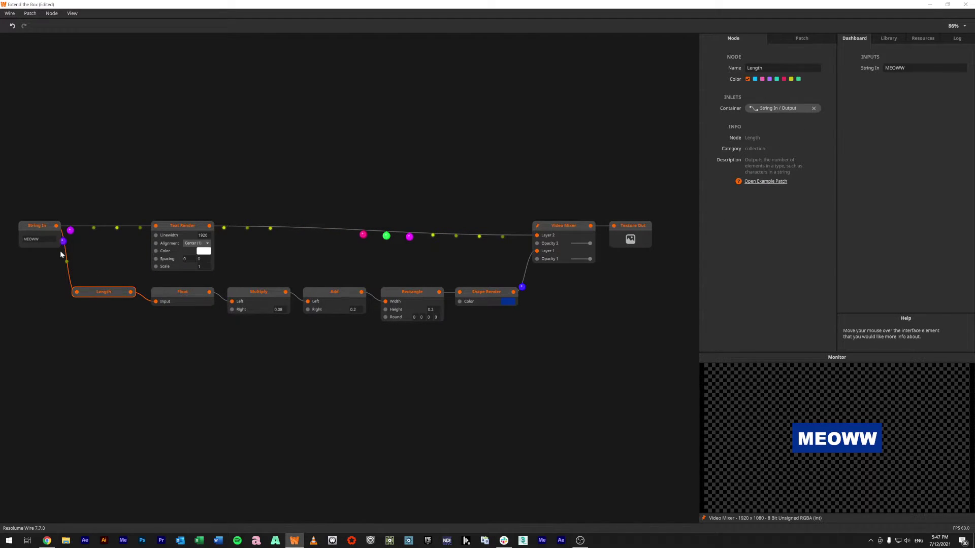
mouse_move(131, 293)
click(186, 292)
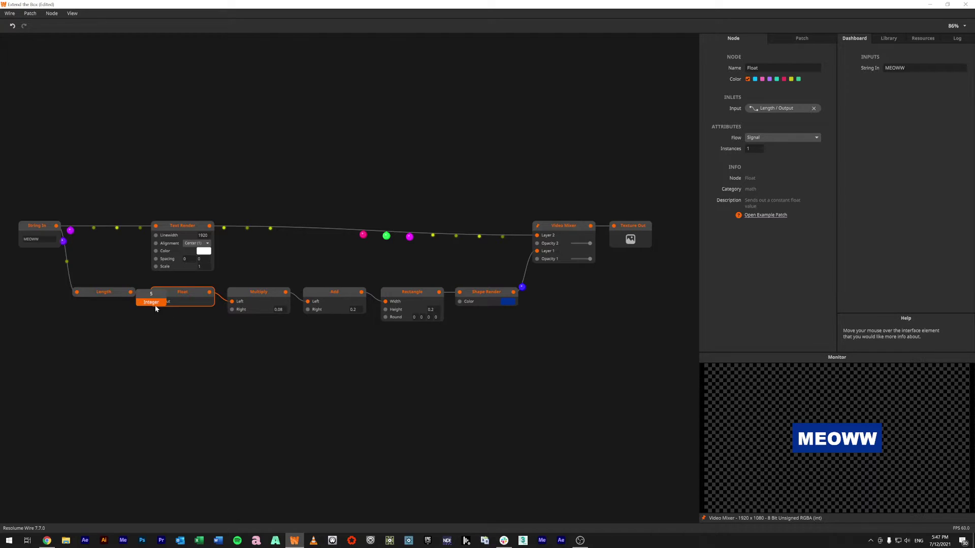
mouse_move(219, 302)
click(332, 294)
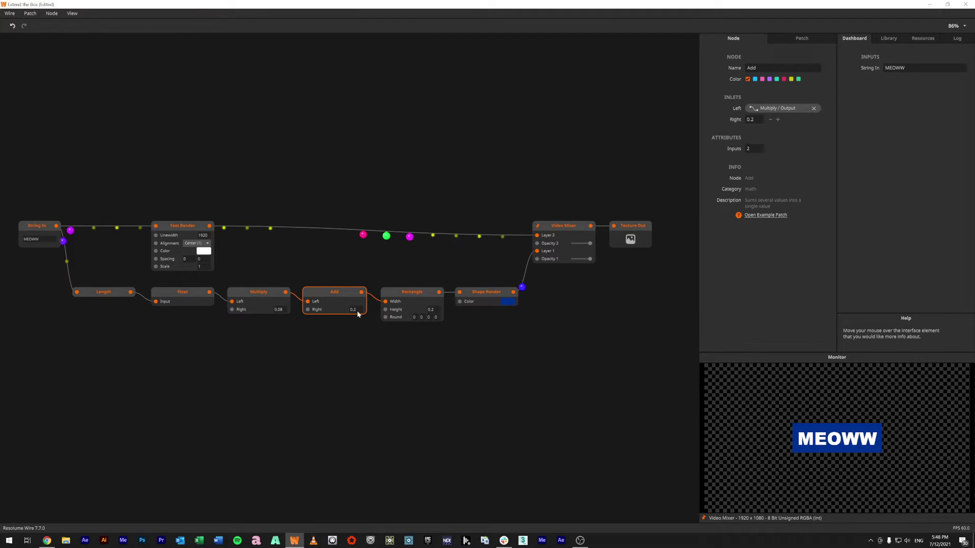
Step: Try a Right value of 0 on the Add node, and set it back to 0.2
double_click(360, 312)
text(0)
key(Return)
text(0.2)
key(Return)
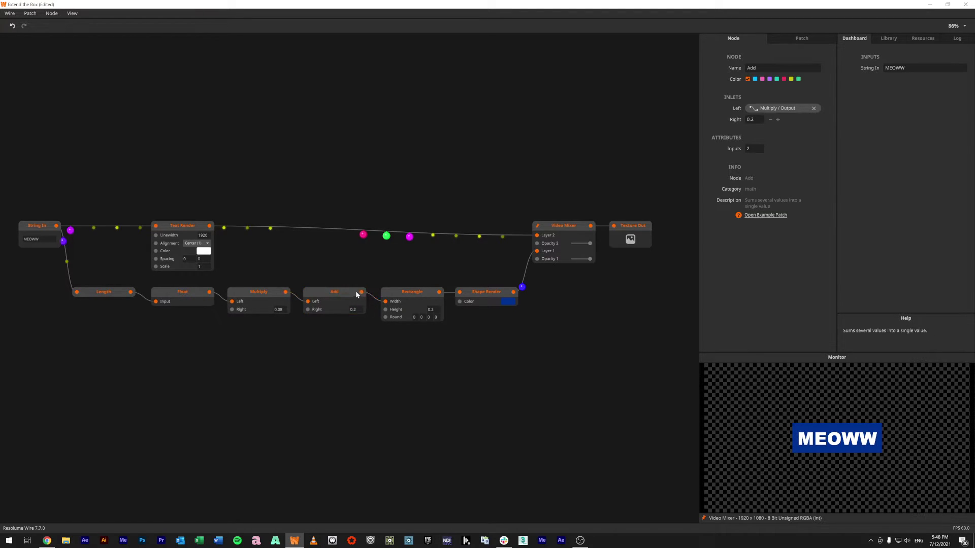
Step: Check the Rectangle node's Width inlet and the Video Mixer's layer inlets, and clear the selection
click(414, 290)
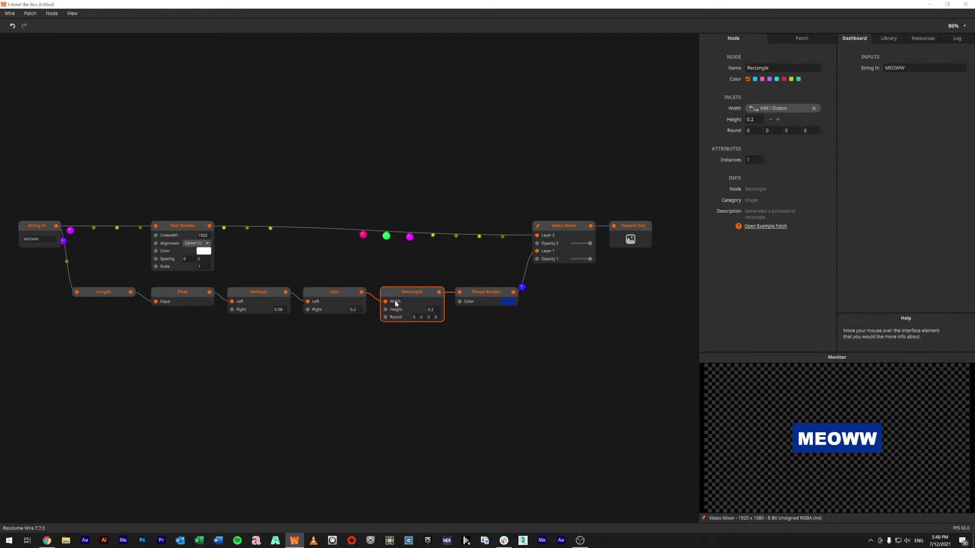
mouse_move(386, 304)
mouse_move(539, 258)
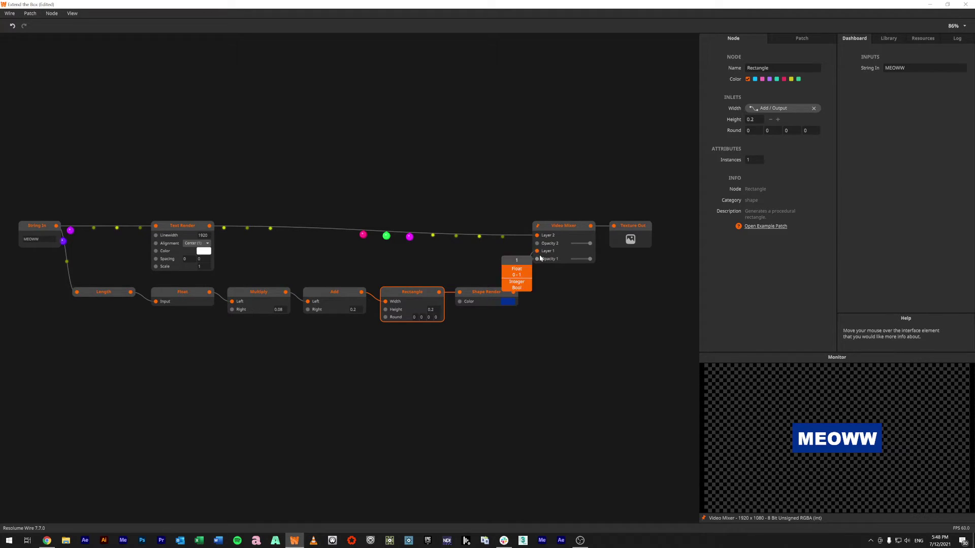
click(512, 408)
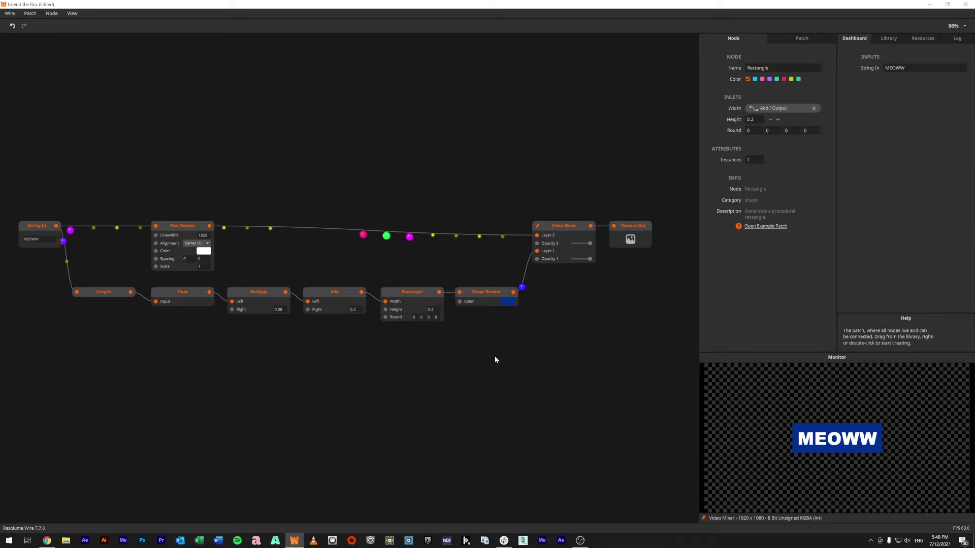
Step: Extend the String In text to "MEOWW Waffles"
click(39, 239)
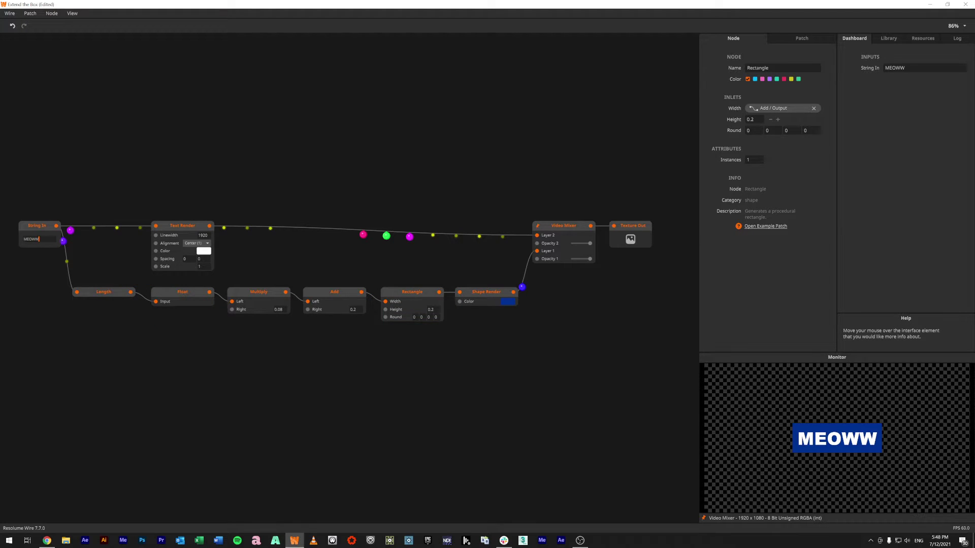
text(Was)
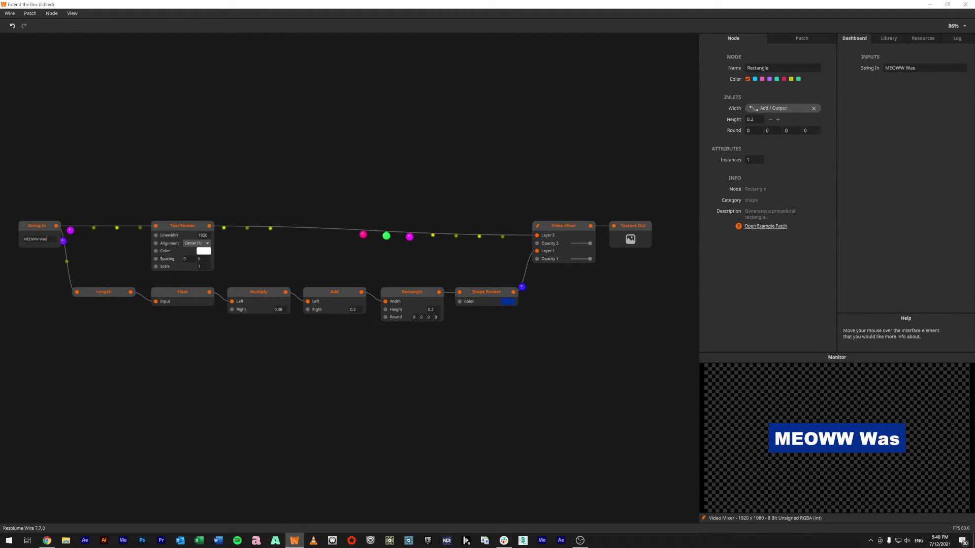
key(BackSpace)
text(ffles)
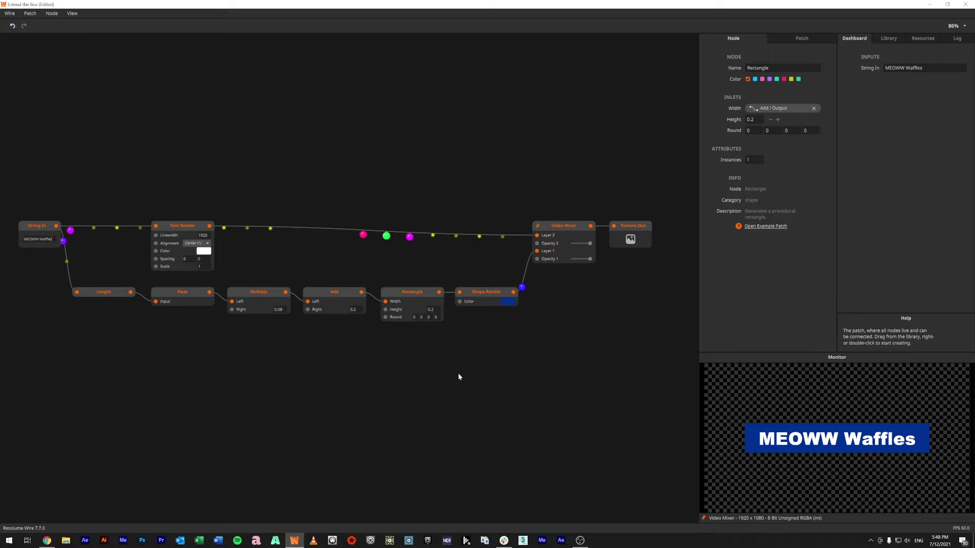
Step: Set the Text Render node's Scale to 1.5
mouse_move(155, 267)
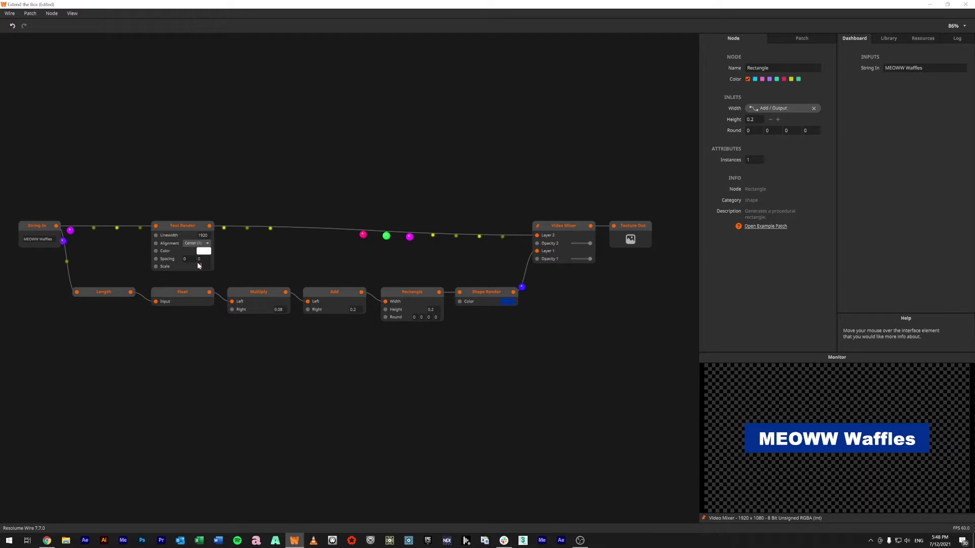
key(Return)
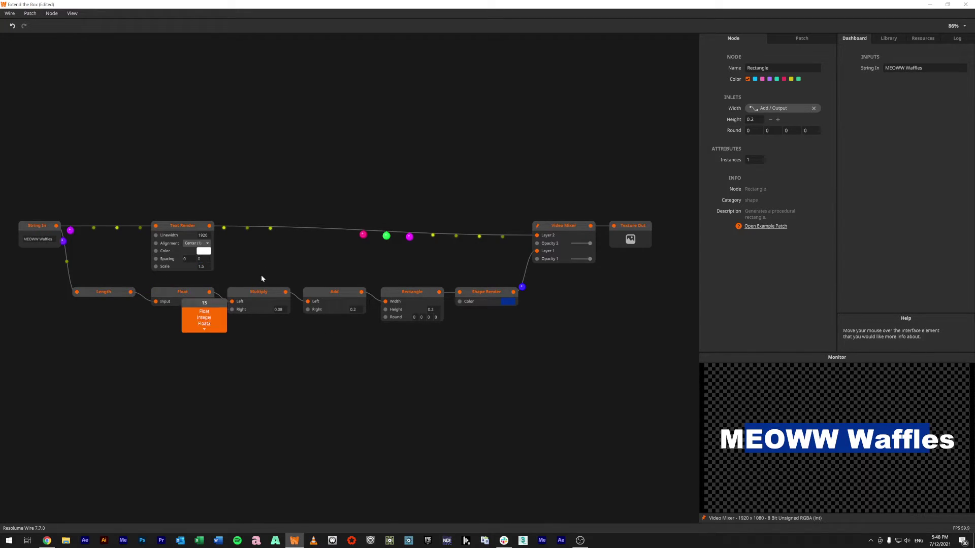
Step: Add a Float In node directly above String In with a range from 0 to 2
double_click(43, 187)
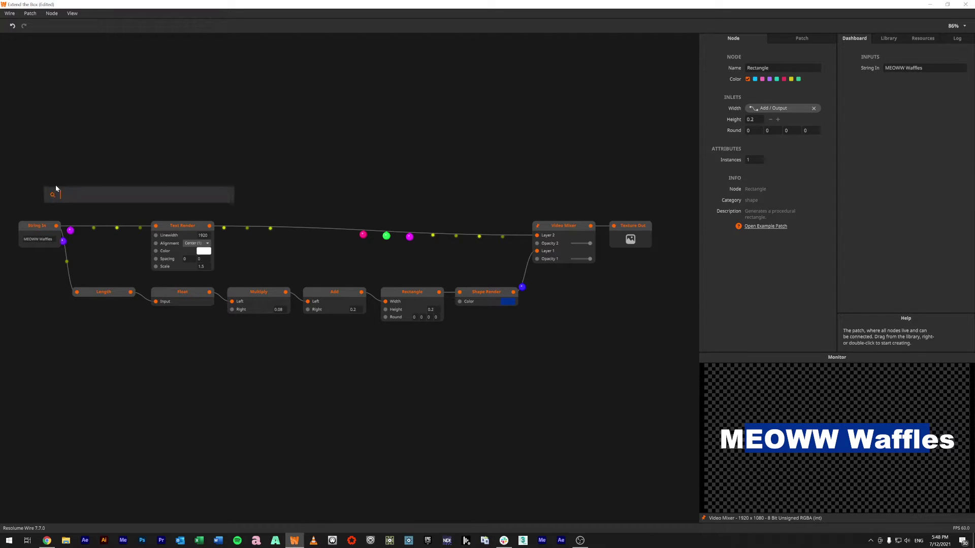
text(float in)
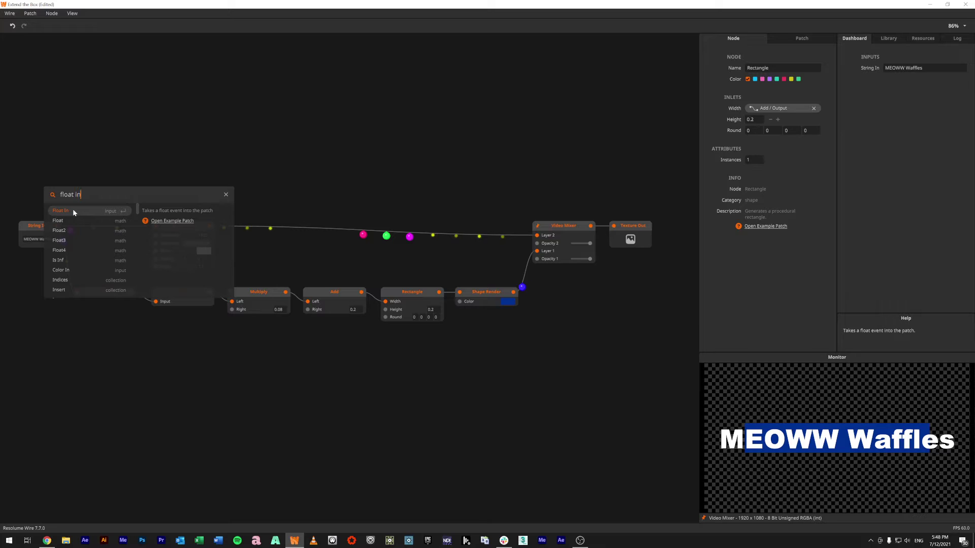
click(72, 210)
drag(76, 192, 46, 187)
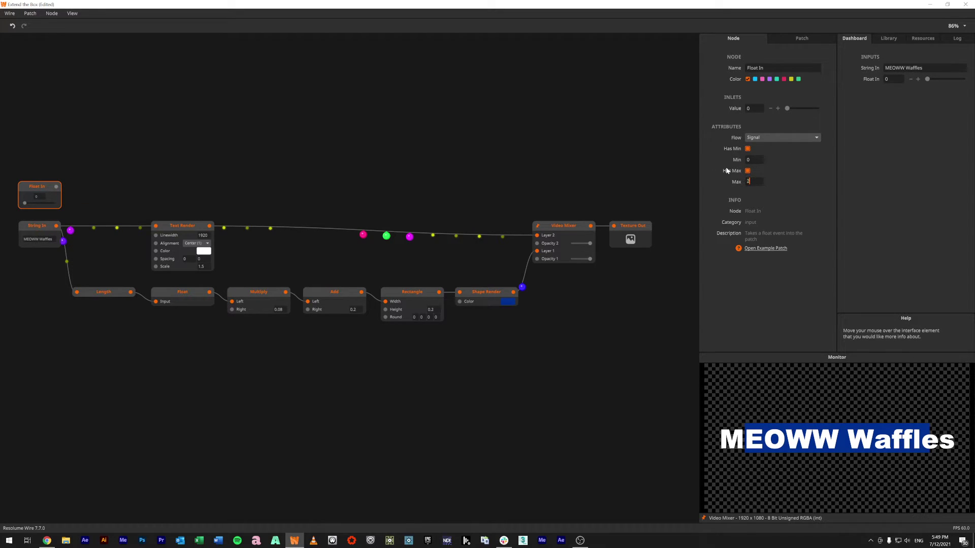
click(267, 185)
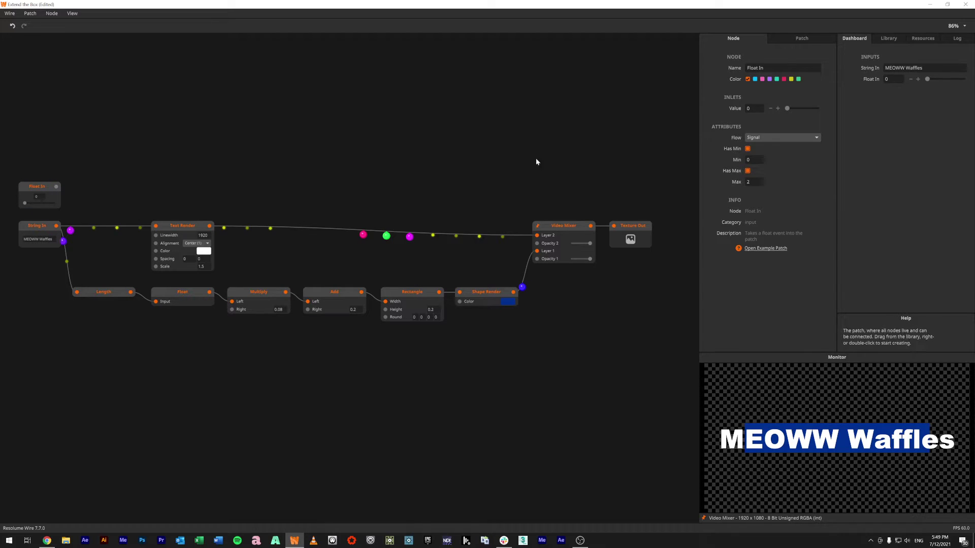
Step: Set the Float In value to 1 and connect its output to the Text Render node's Scale inlet
text(1)
key(Return)
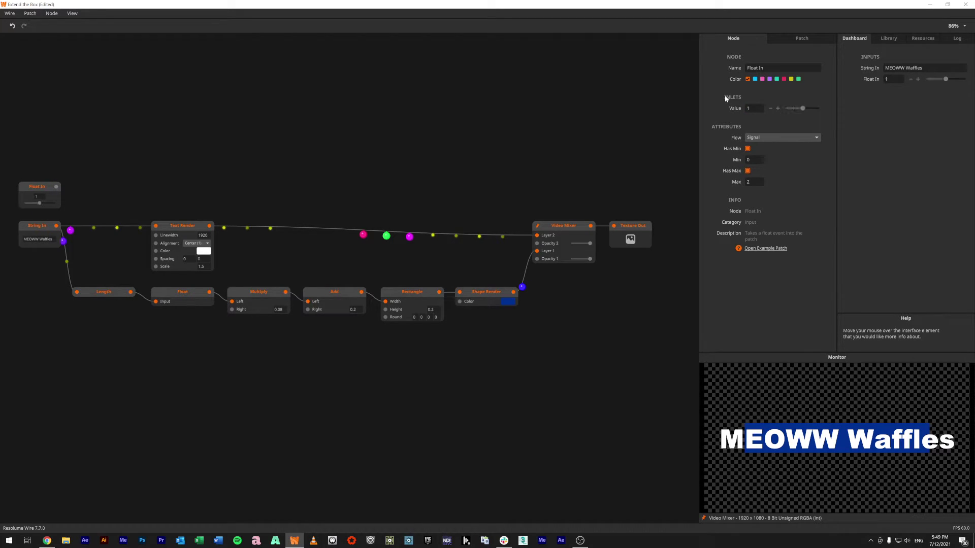
drag(56, 187, 155, 266)
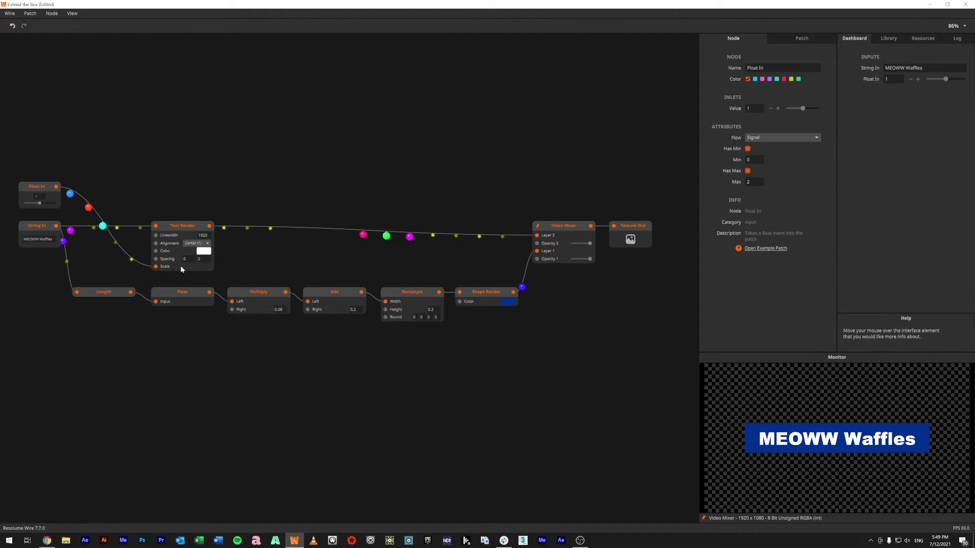
Step: Test the text scaling by varying the Float In value, and reset it to 1
drag(40, 203, 39, 204)
double_click(39, 196)
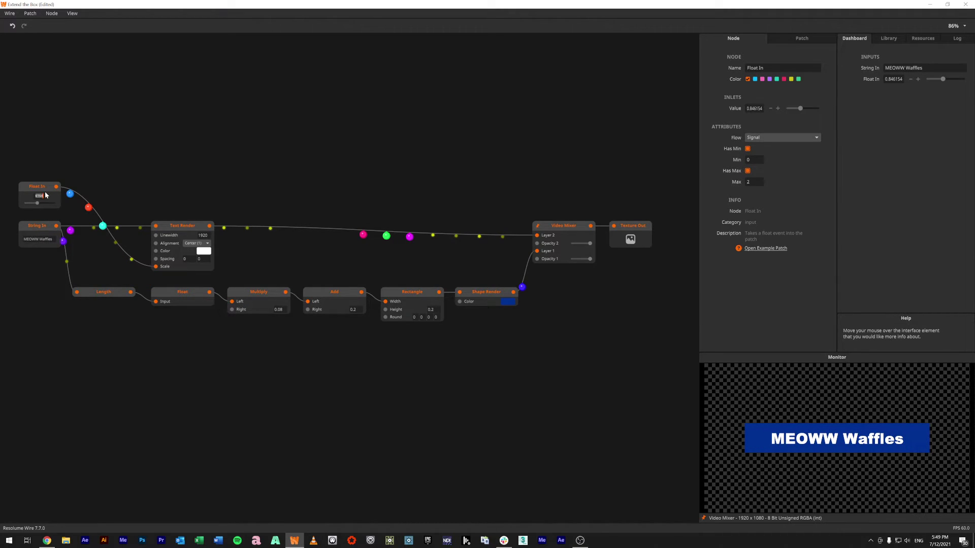
text(1)
key(Return)
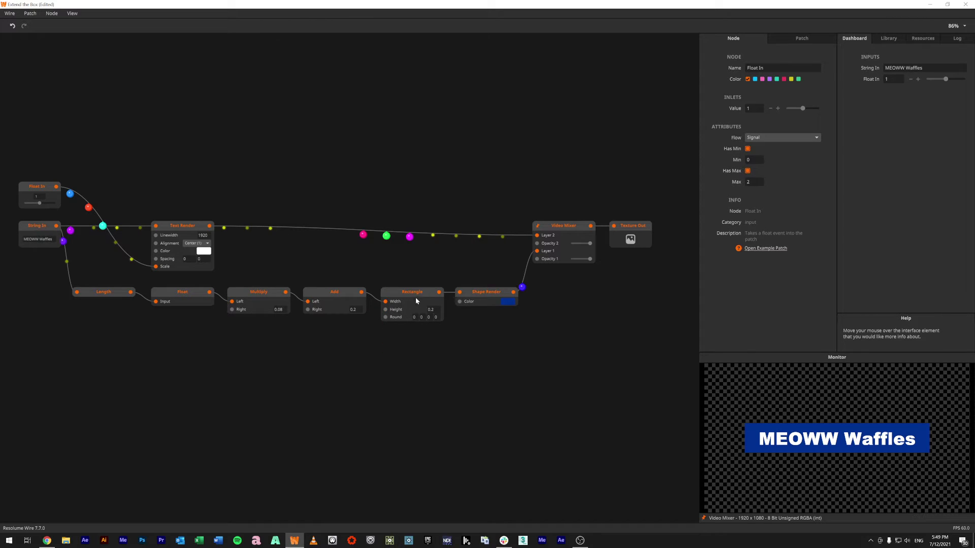
Step: Shift the Rectangle, Shape Render, Video Mixer and Texture Out nodes to the right to make room after the Add node
mouse_move(389, 320)
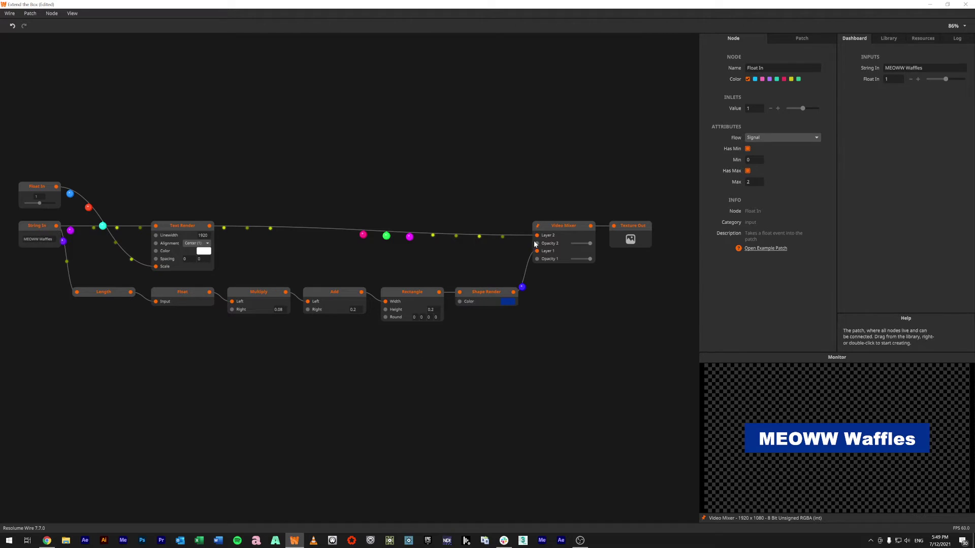
drag(402, 171, 698, 365)
drag(419, 291, 489, 292)
Step: Insert a Multiply node between Add and Rectangle's Width, and connect the Float In output to its Right inlet
double_click(359, 370)
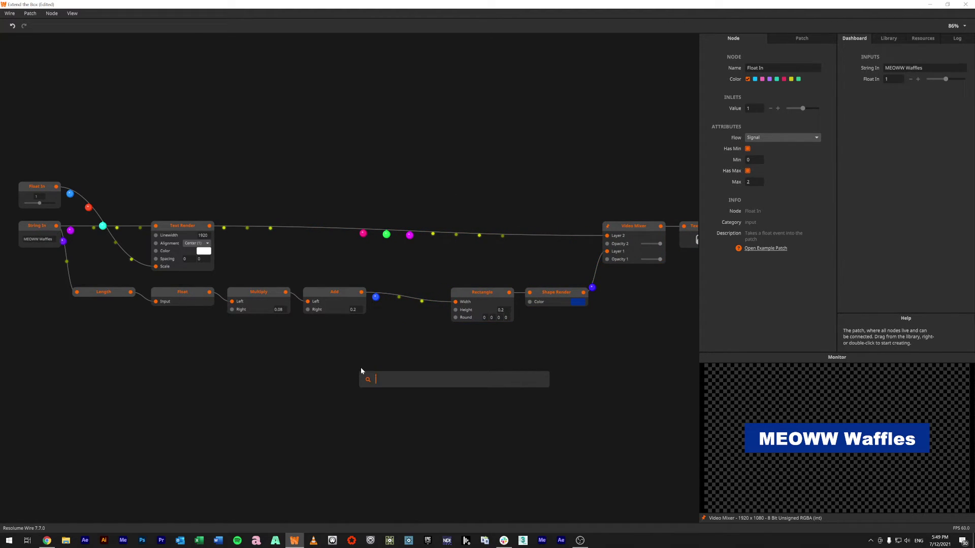
text(multipl)
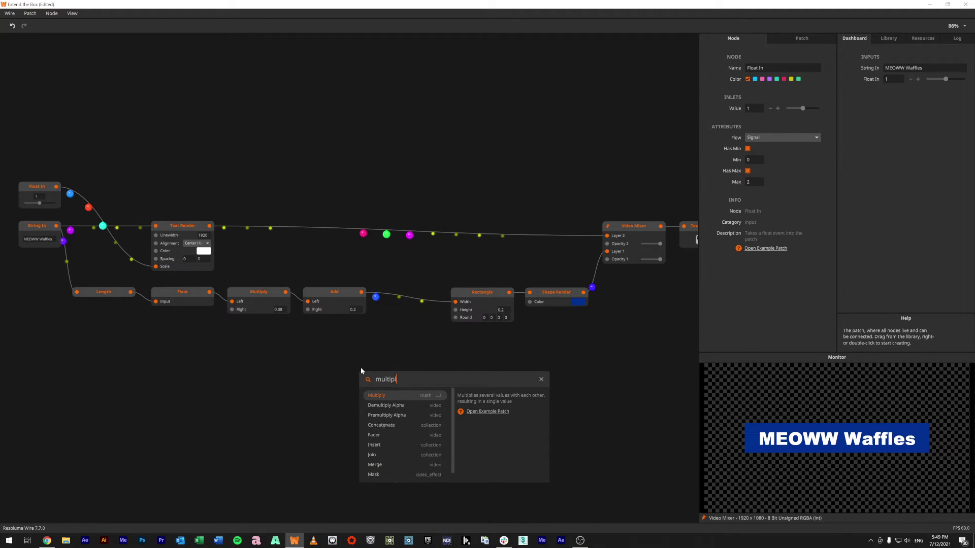
click(407, 391)
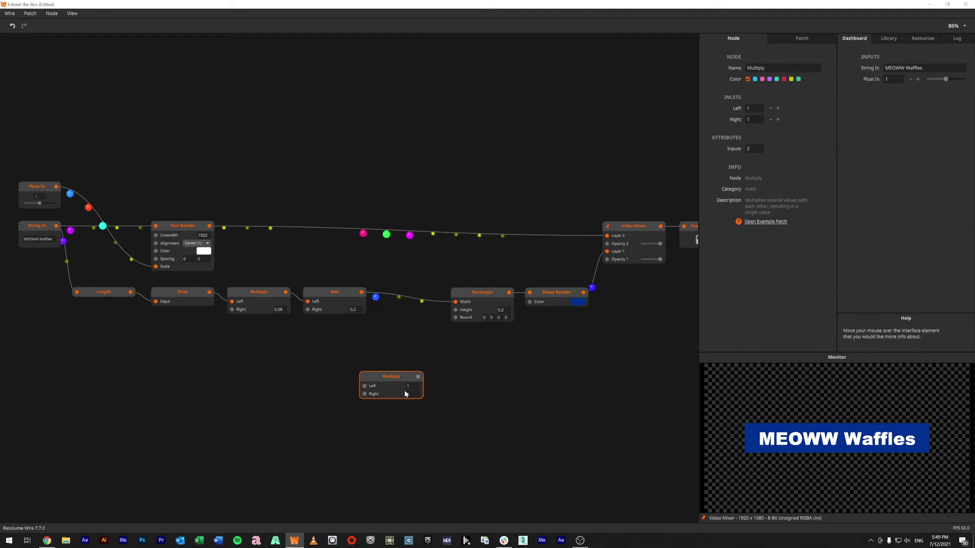
drag(410, 358, 456, 302)
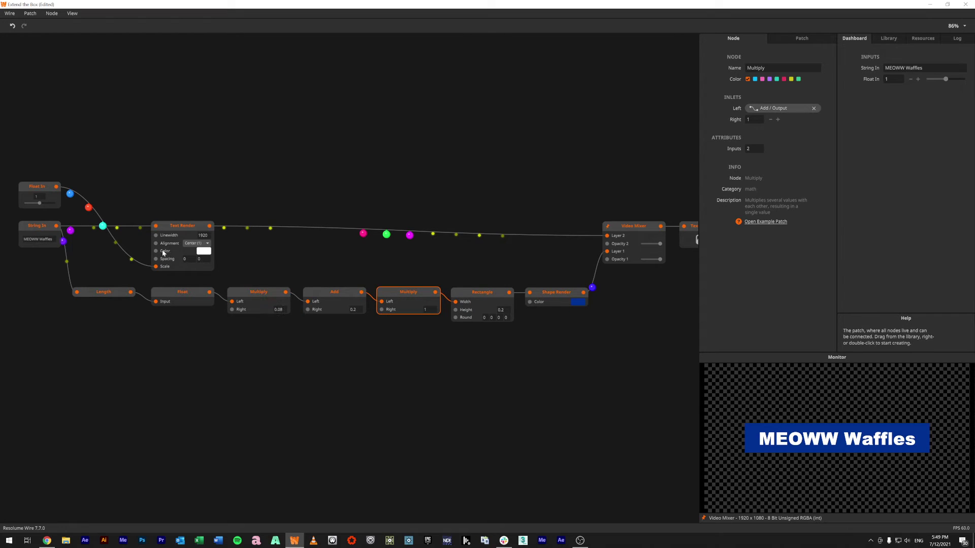
mouse_move(57, 191)
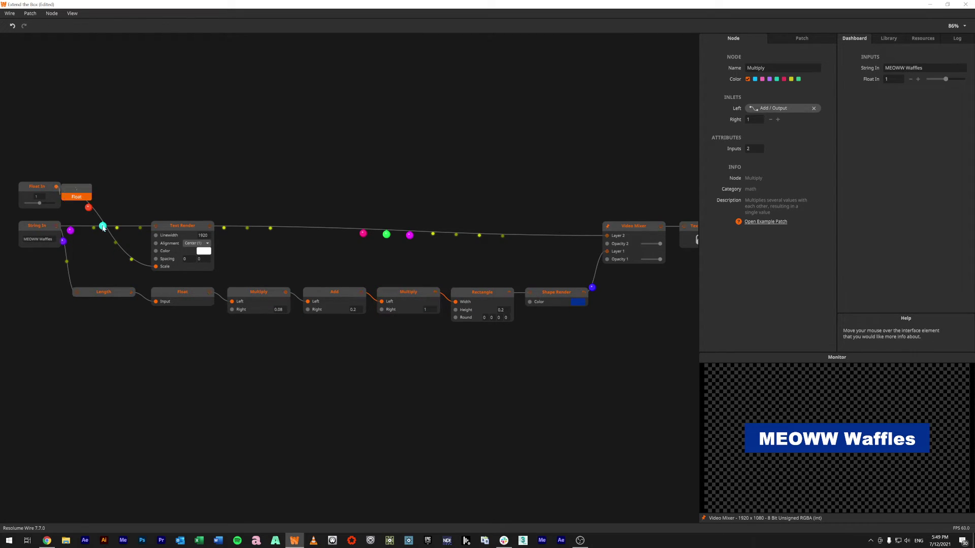
drag(57, 188, 381, 310)
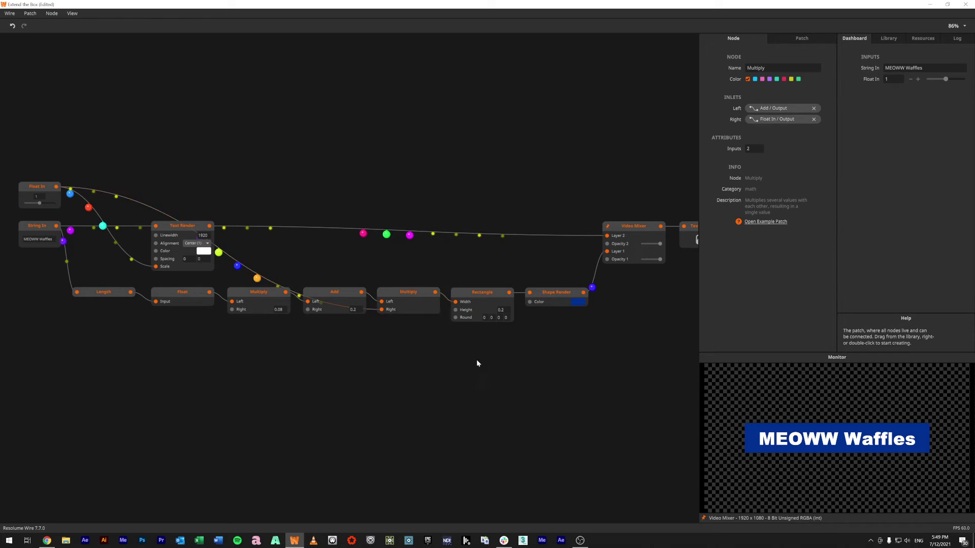
Step: Test that text and box scale together by varying the Float In value, and return it to 1
drag(41, 202, 39, 204)
double_click(40, 196)
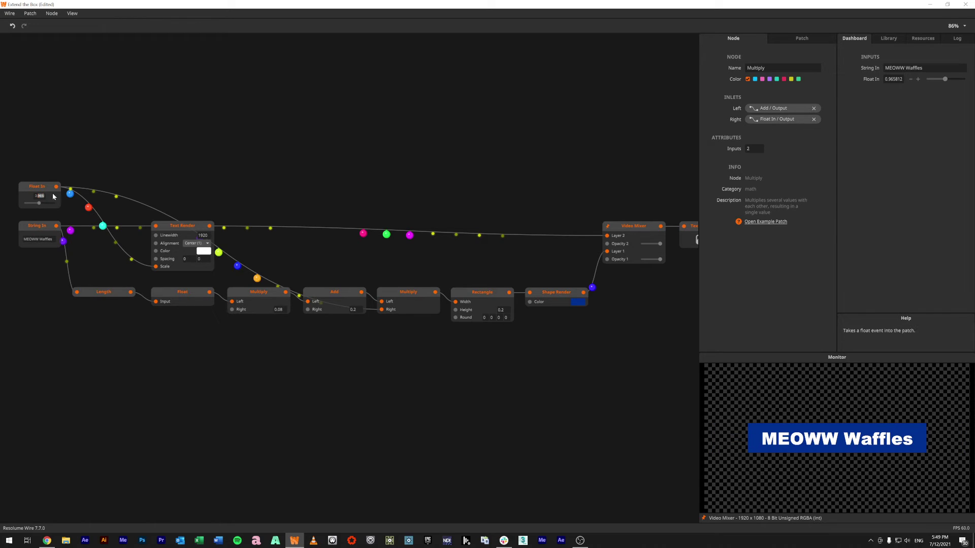
text(1)
key(Return)
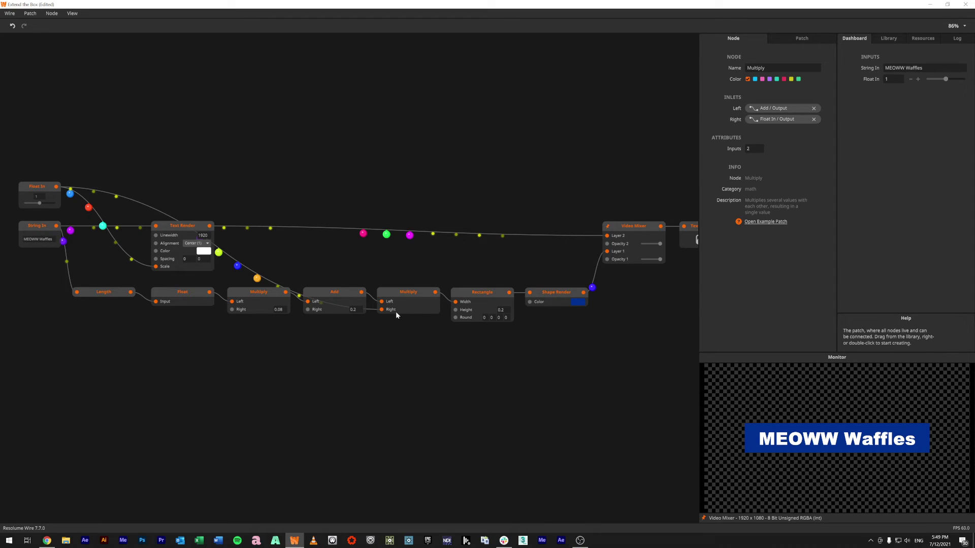
Step: Duplicate the Multiply node feeding Rectangle's Width, place the copy below the original, and set its Right value to 0.2
click(410, 293)
key(ctrl+d)
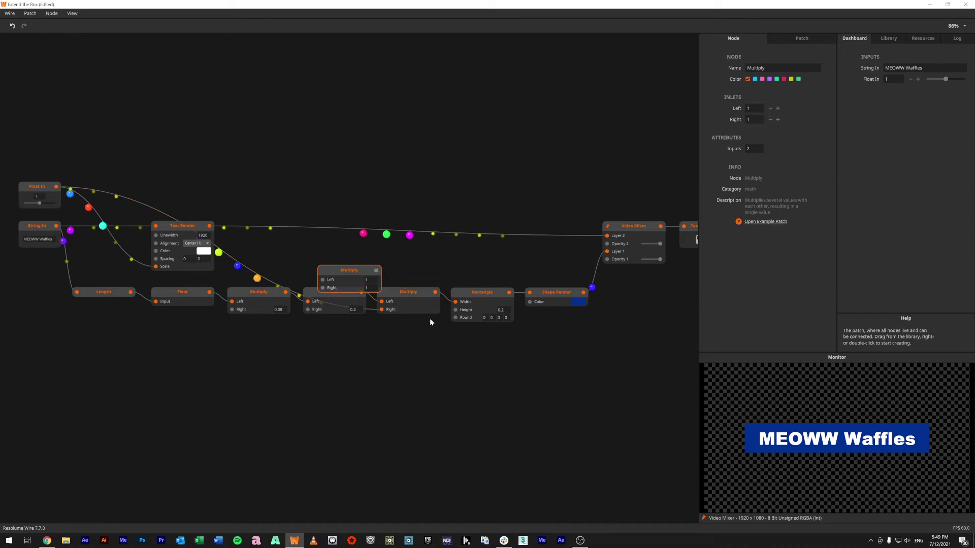
drag(354, 270, 413, 328)
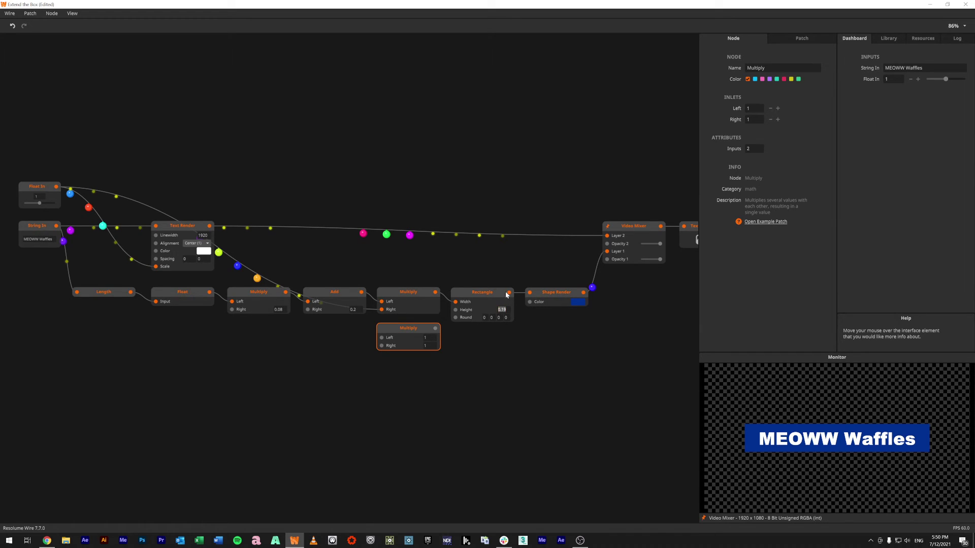
text(0.2)
key(Return)
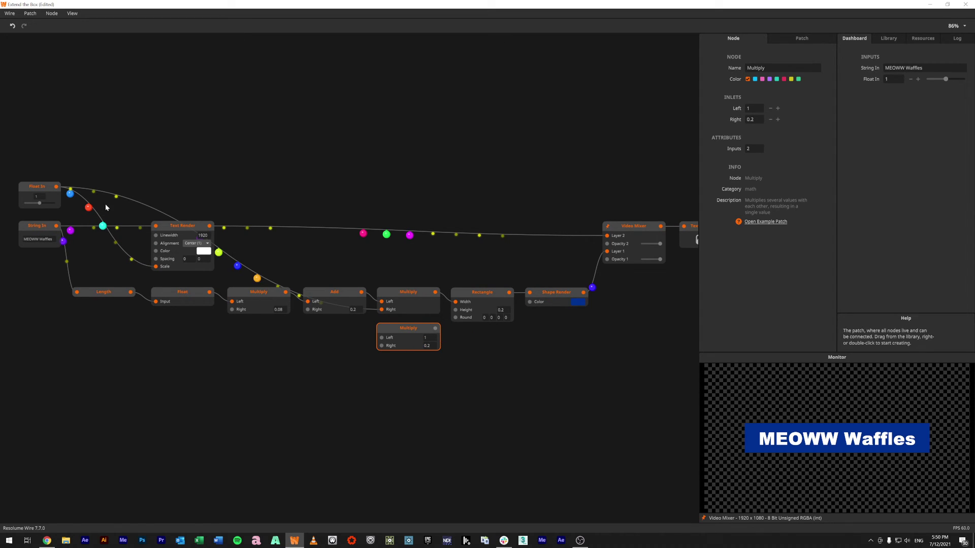
Step: Connect Float In to the lower Multiply's Left inlet and its output to Rectangle's Height, testing with Float In raised to about 1.14
drag(56, 186, 381, 337)
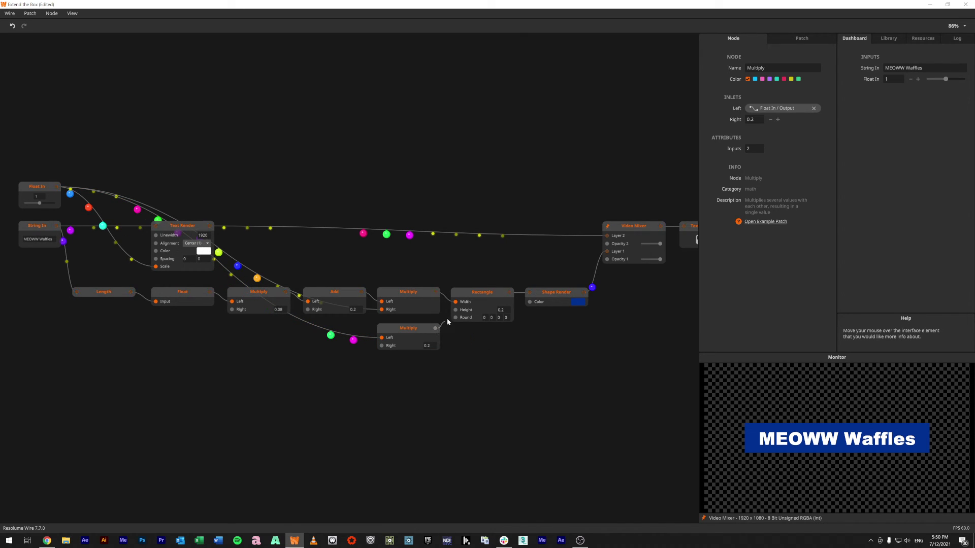
drag(447, 322, 455, 310)
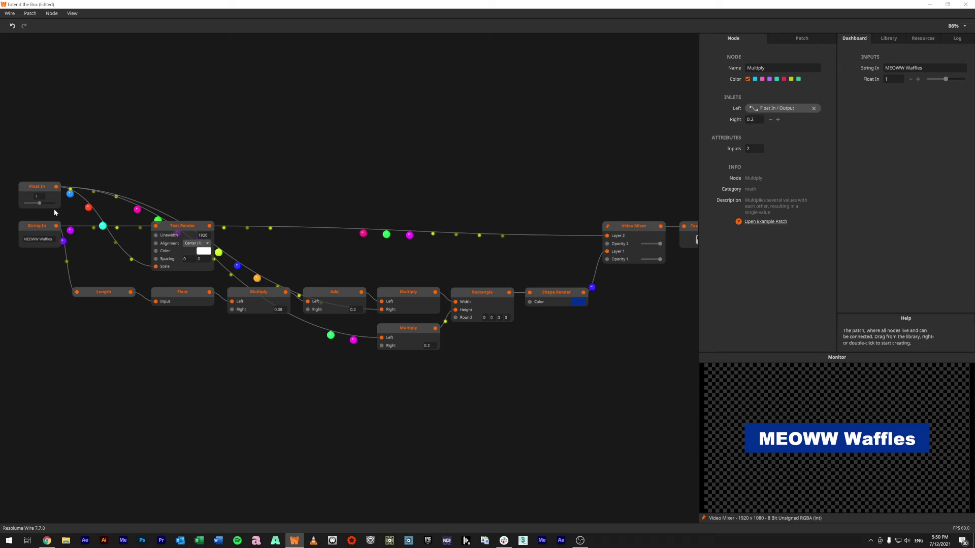
drag(41, 203, 41, 205)
Step: Replace the String In text with "Long" to test how the box resizes
double_click(31, 239)
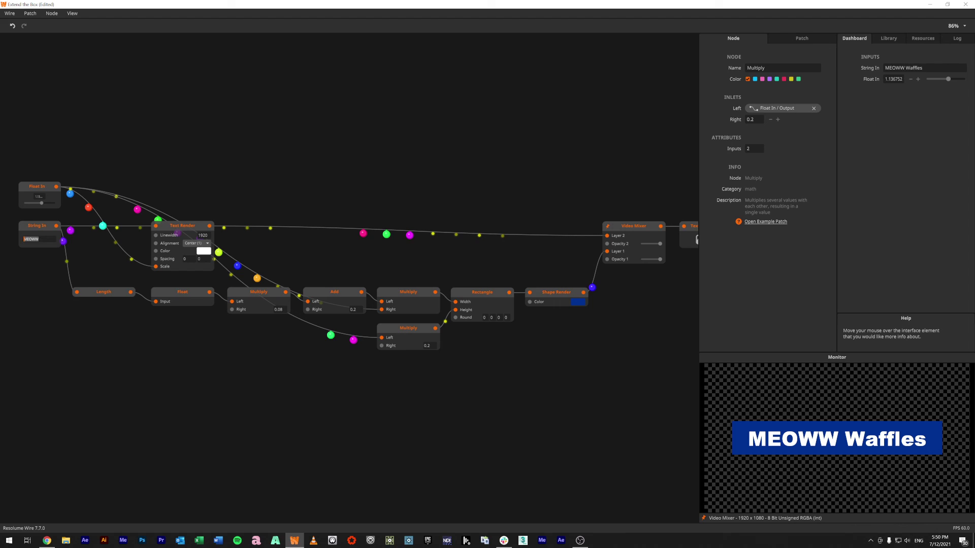
key(Delete)
key(Delete)
key(Delete)
key(Delete)
key(Delete)
key(Delete)
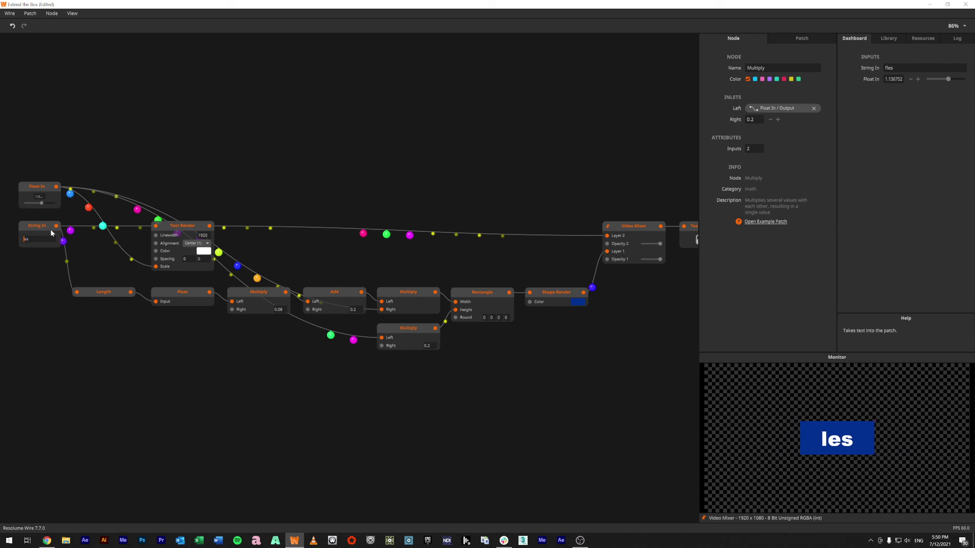
key(Delete)
key(Delete)
text(Long)
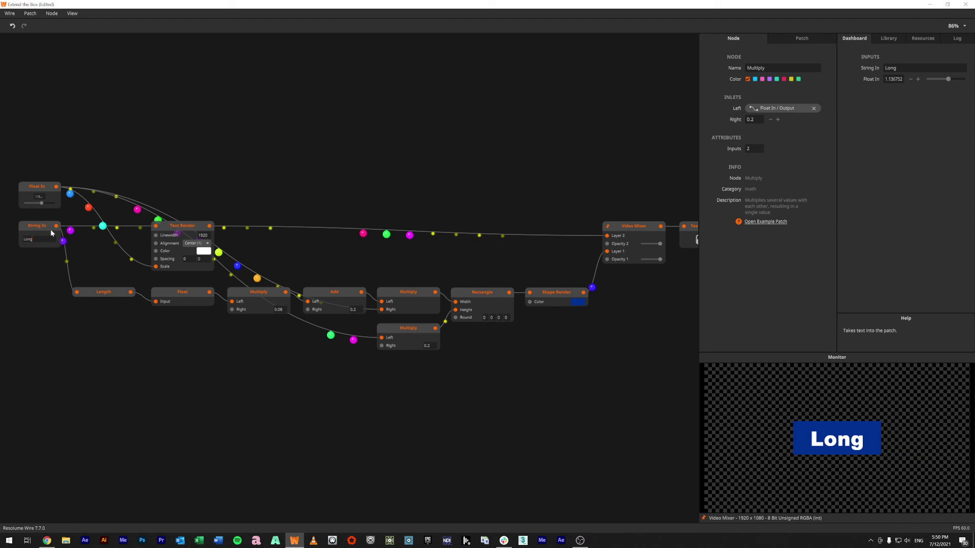